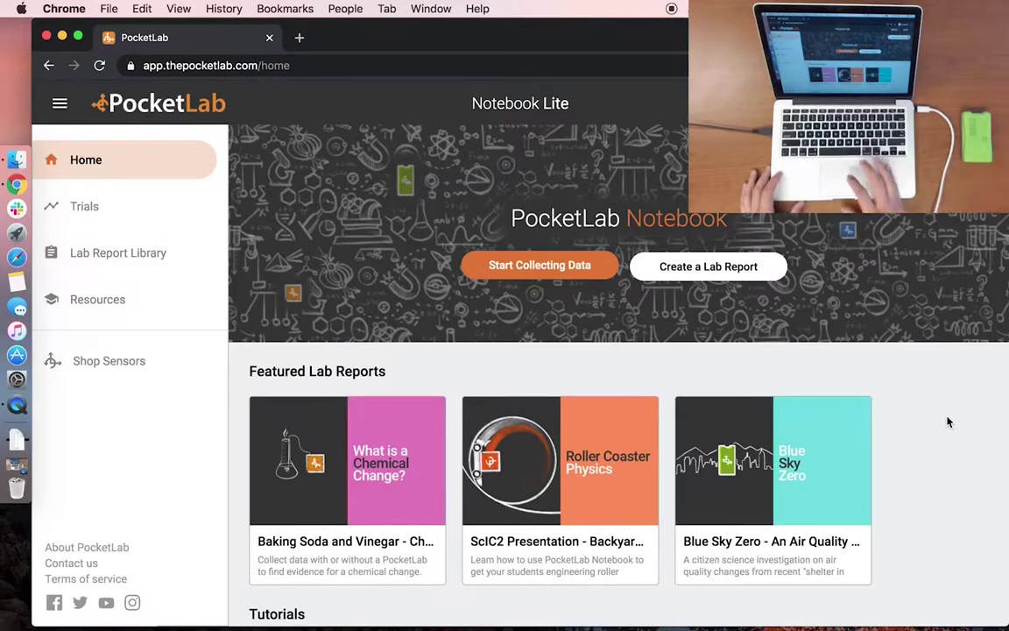
- Start a new data collection session and begin connecting a PocketLab sensor over Bluetooth
{"action": "left_click", "coordinate": [560, 267]}
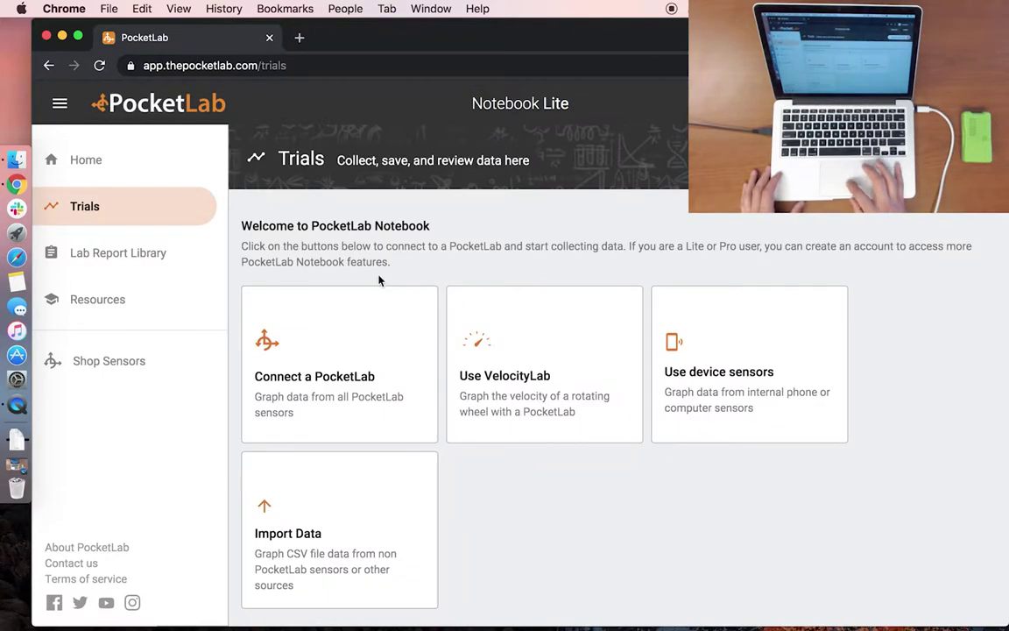
{"action": "left_click", "coordinate": [375, 333]}
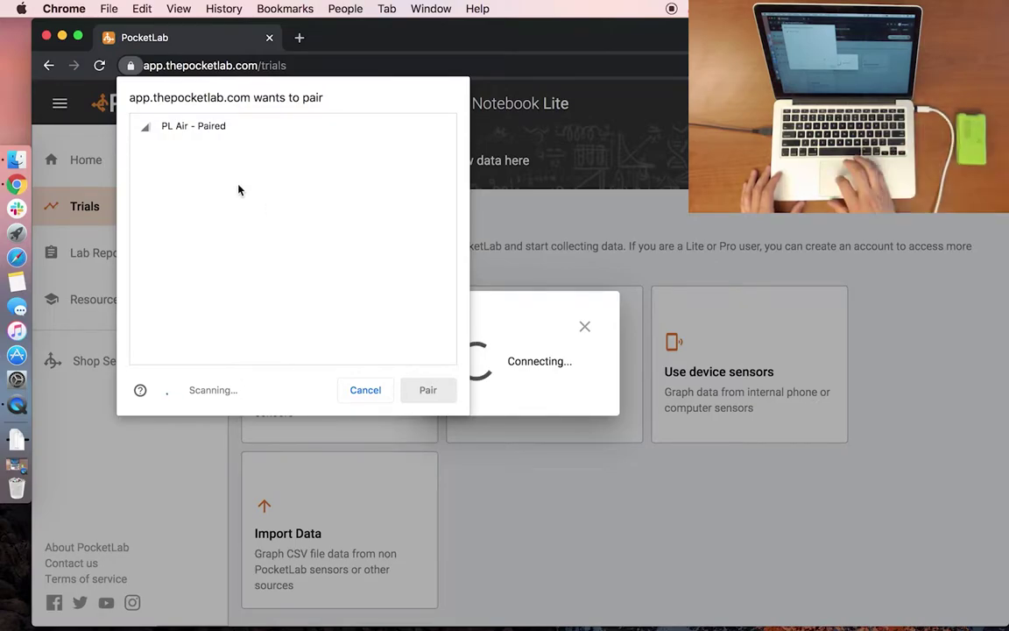
- Select the 'PL Air - Paired' sensor in the Bluetooth dialog and pair it
{"action": "left_click", "coordinate": [224, 128]}
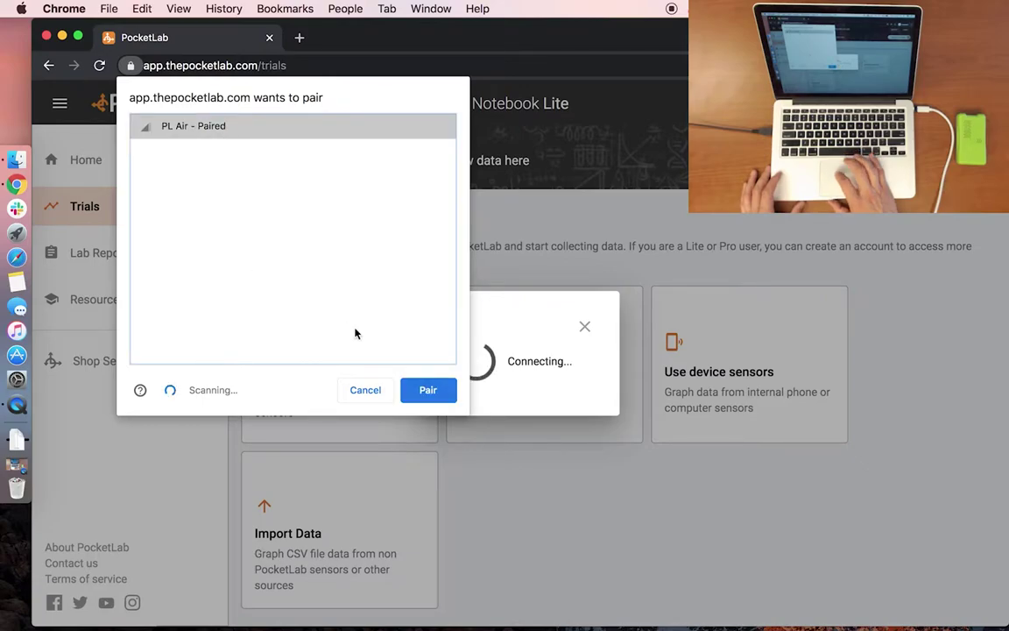
{"action": "left_click", "coordinate": [430, 390]}
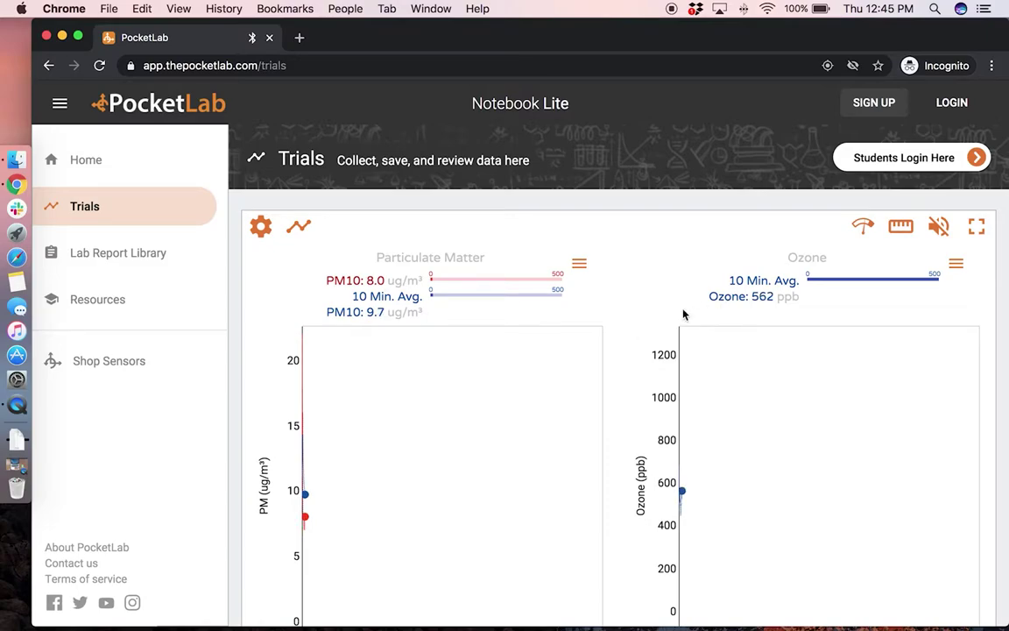
{"action": "scroll", "coordinate": [649, 326], "scroll_direction": "down", "scroll_amount": 3}
{"action": "scroll", "coordinate": [649, 326], "scroll_direction": "down", "scroll_amount": 3}
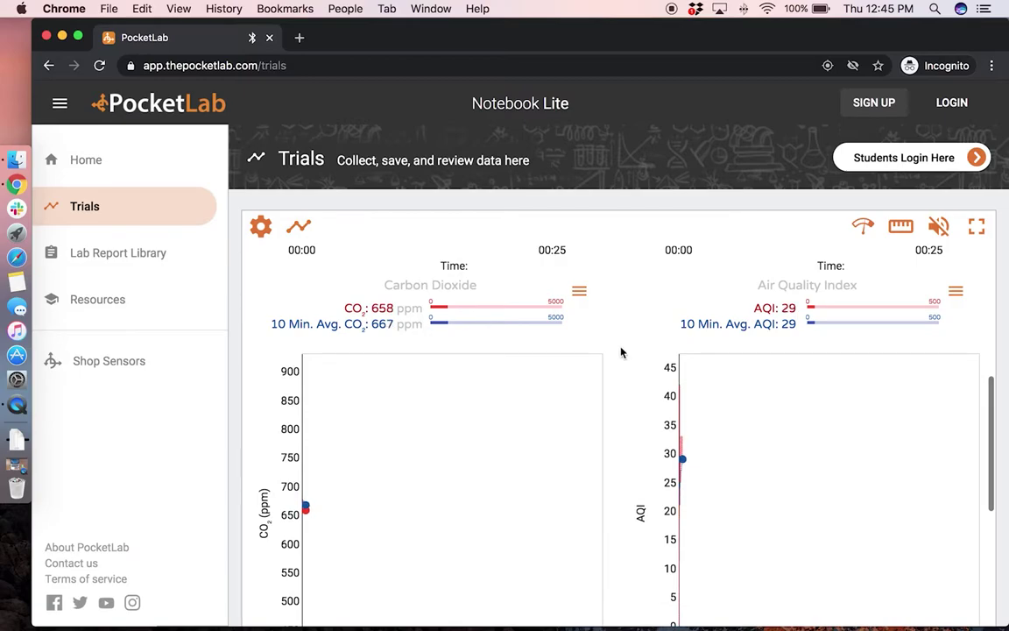
{"action": "scroll", "coordinate": [621, 352], "scroll_direction": "up", "scroll_amount": 1}
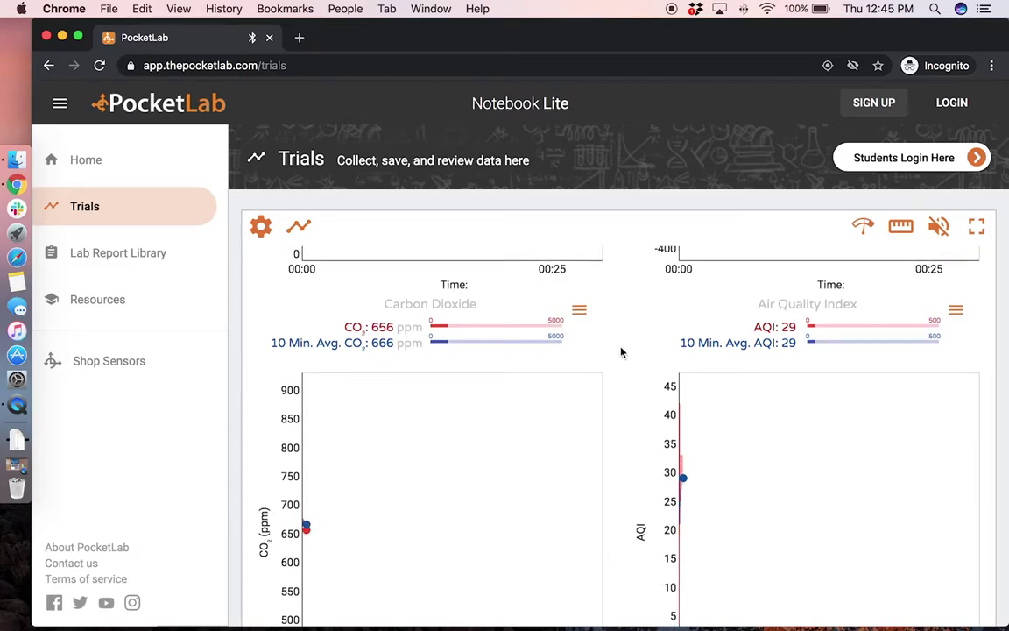
{"action": "scroll", "coordinate": [621, 352], "scroll_direction": "down", "scroll_amount": 3}
{"action": "scroll", "coordinate": [621, 353], "scroll_direction": "down", "scroll_amount": 3}
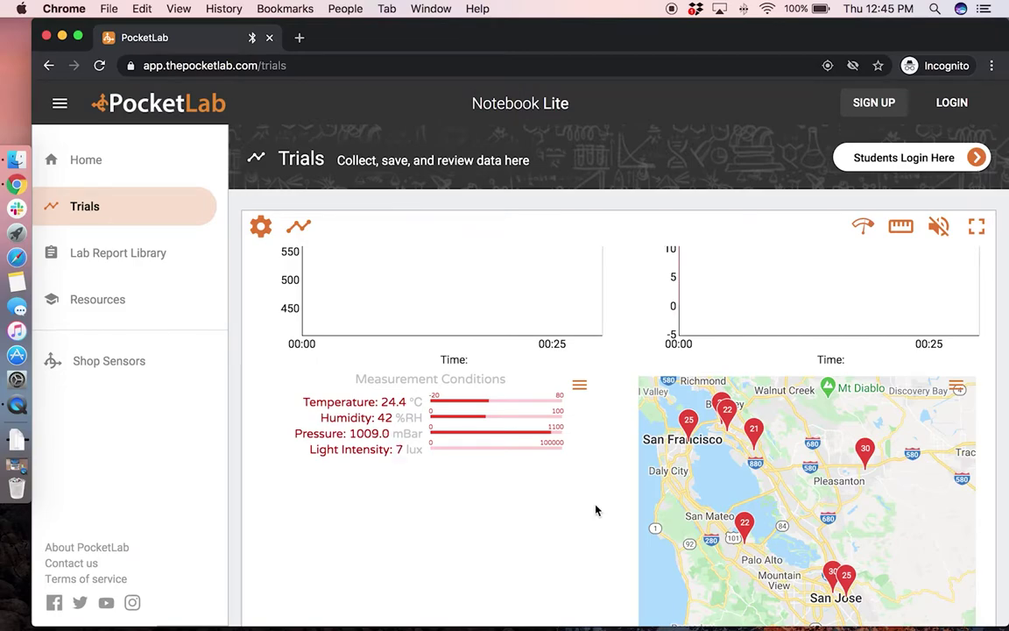
{"action": "scroll", "coordinate": [595, 509], "scroll_direction": "down", "scroll_amount": 2}
{"action": "scroll", "coordinate": [596, 510], "scroll_direction": "down", "scroll_amount": 1}
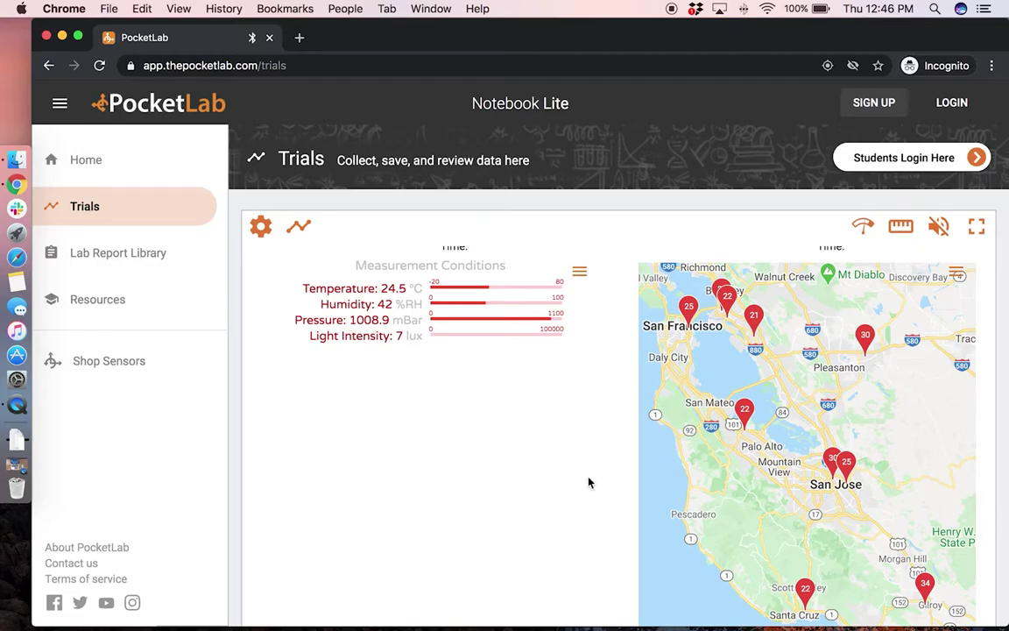
{"action": "scroll", "coordinate": [588, 482], "scroll_direction": "up", "scroll_amount": 10}
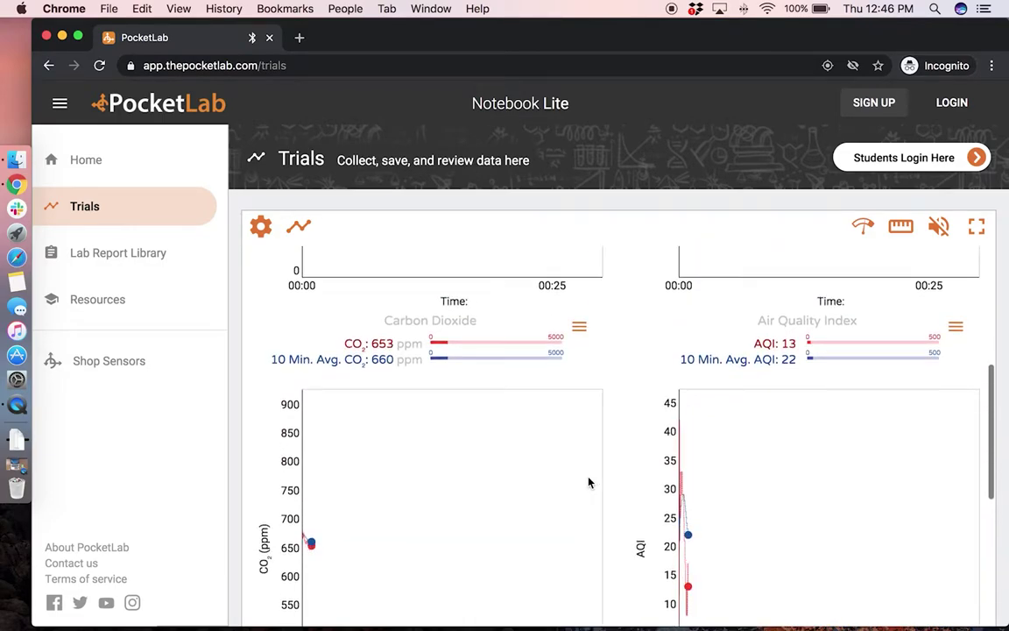
{"action": "scroll", "coordinate": [588, 483], "scroll_direction": "up", "scroll_amount": 5}
{"action": "scroll", "coordinate": [589, 483], "scroll_direction": "up", "scroll_amount": 1}
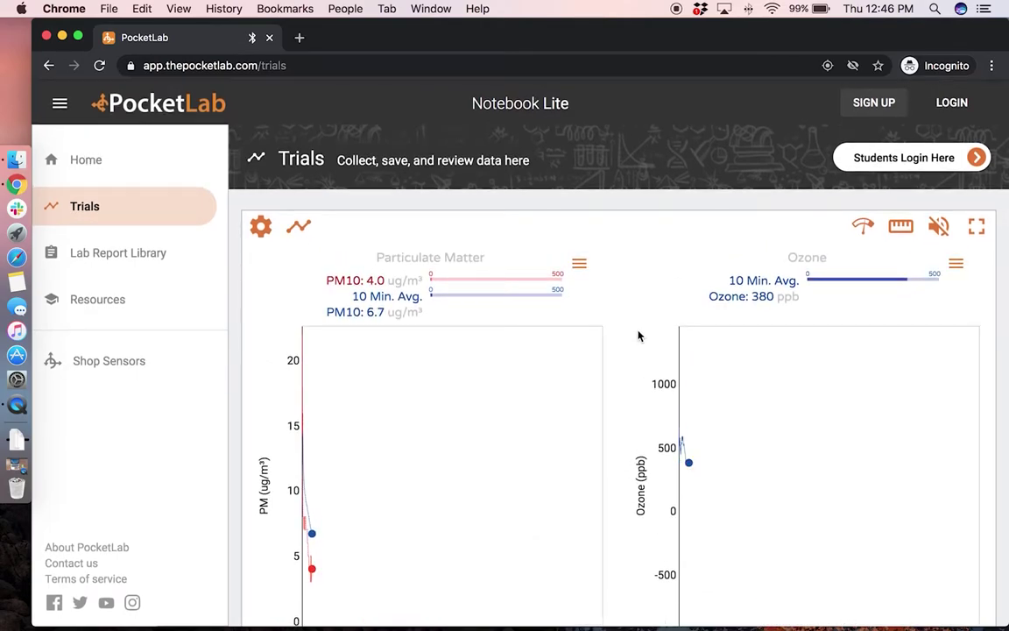
{"action": "scroll", "coordinate": [638, 335], "scroll_direction": "down", "scroll_amount": 15}
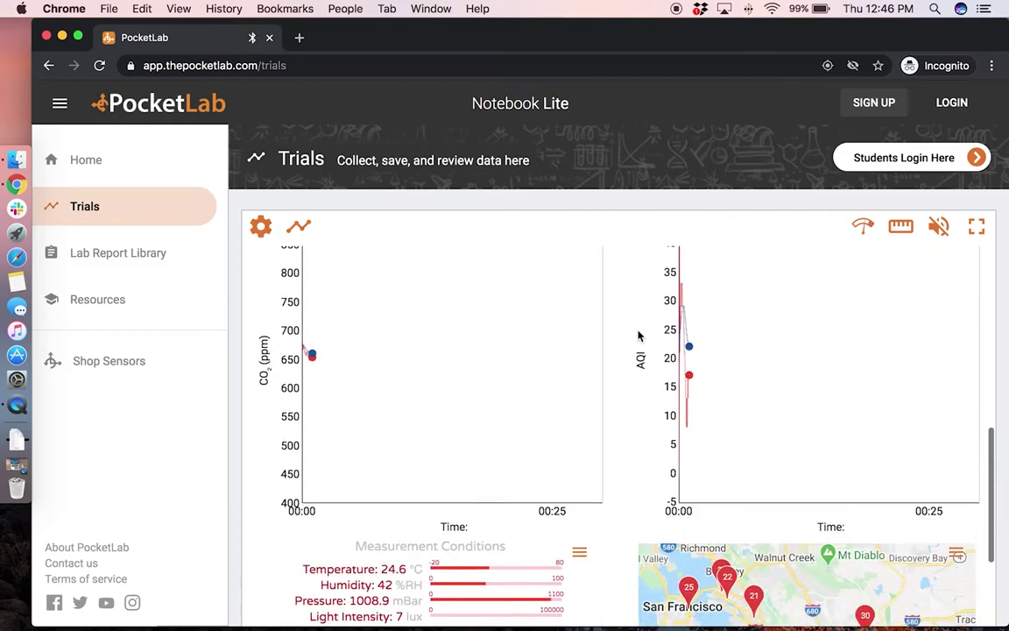
{"action": "scroll", "coordinate": [638, 331], "scroll_direction": "down", "scroll_amount": 10}
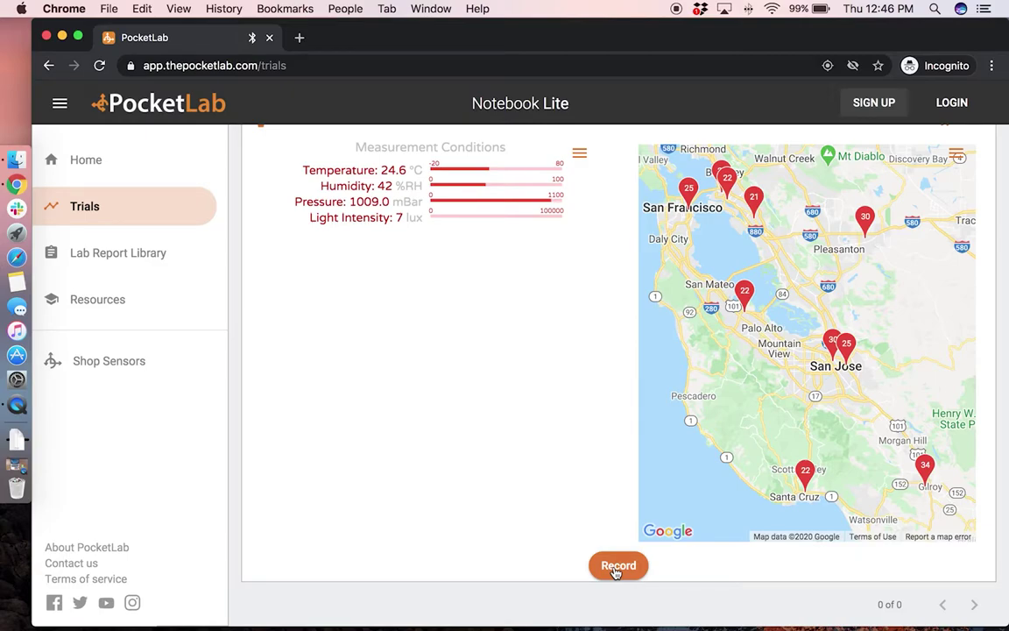
{"action": "scroll", "coordinate": [574, 412], "scroll_direction": "up", "scroll_amount": 10}
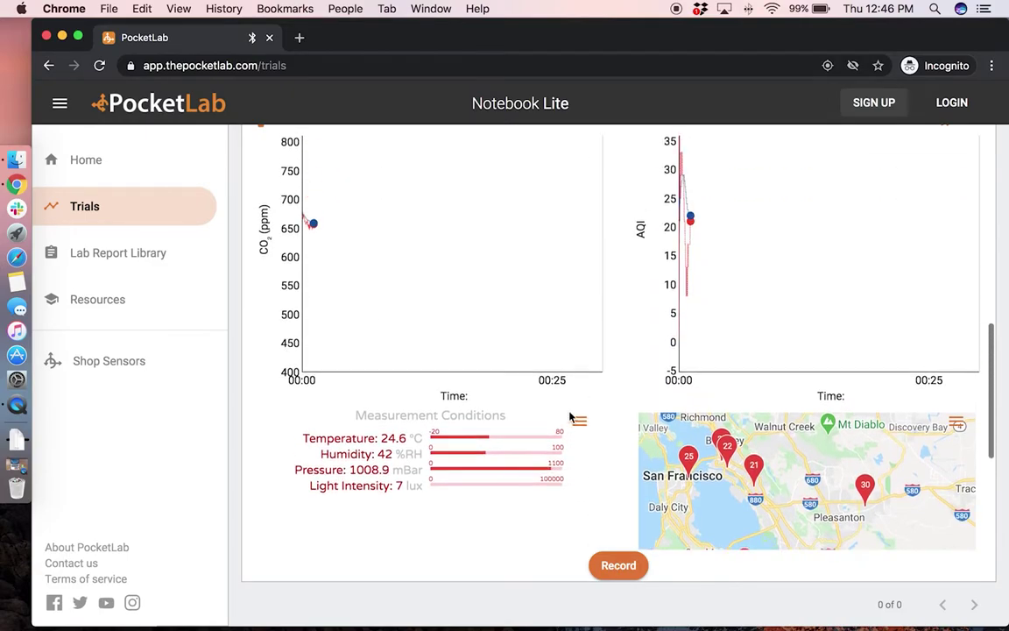
{"action": "scroll", "coordinate": [602, 373], "scroll_direction": "up", "scroll_amount": 5}
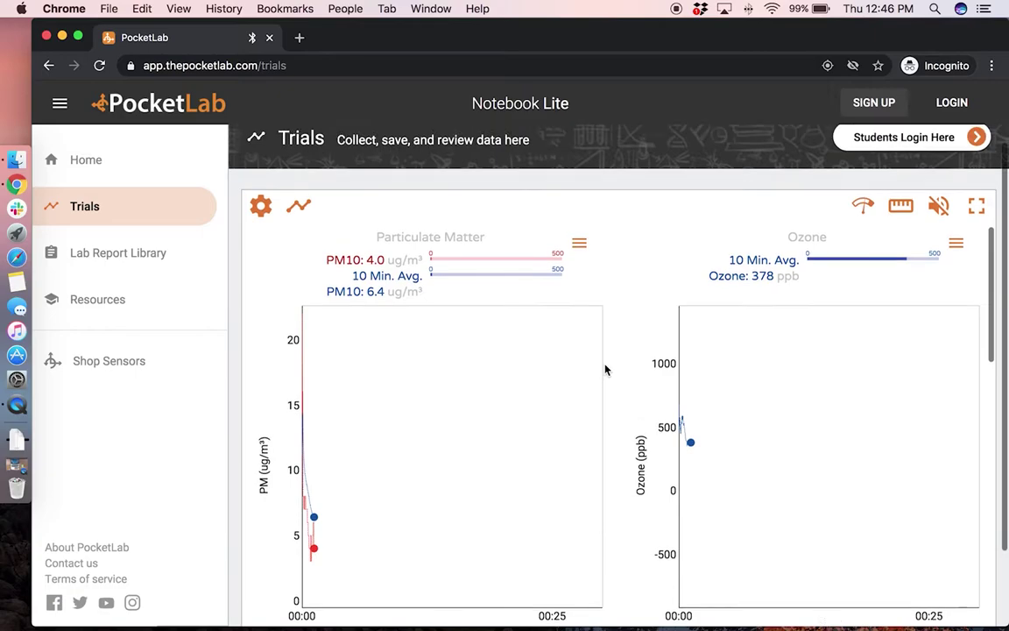
{"action": "left_click", "coordinate": [298, 208]}
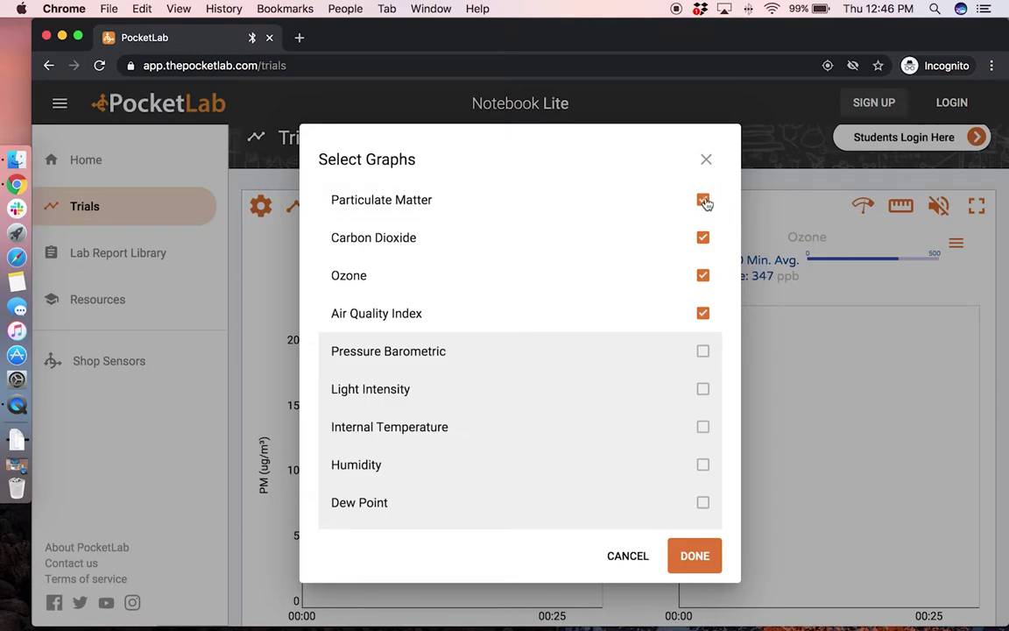
{"action": "scroll", "coordinate": [701, 243], "scroll_direction": "down", "scroll_amount": 3}
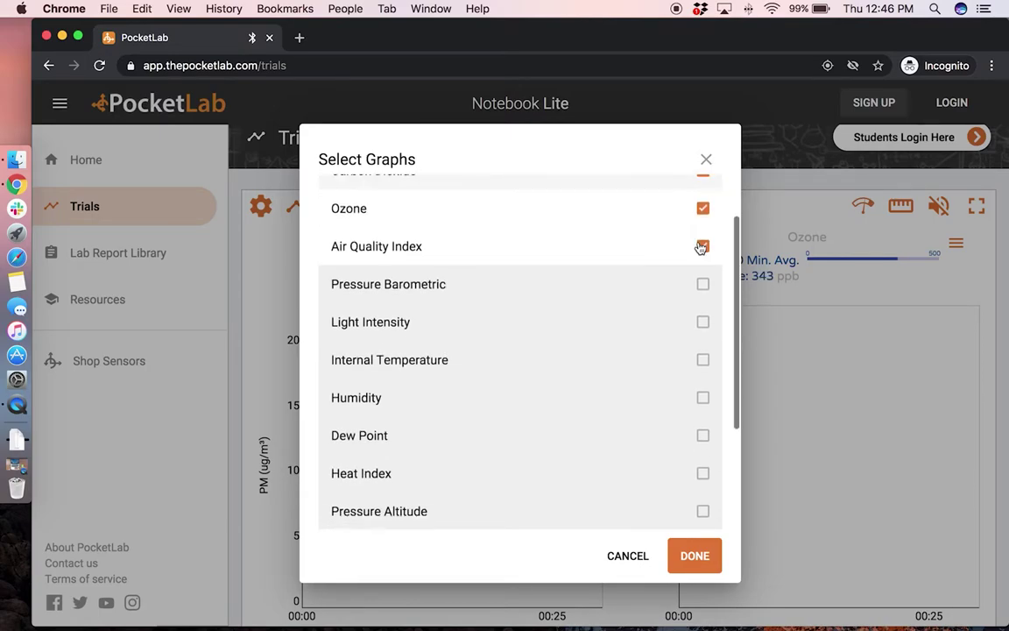
{"action": "scroll", "coordinate": [700, 248], "scroll_direction": "down", "scroll_amount": 3}
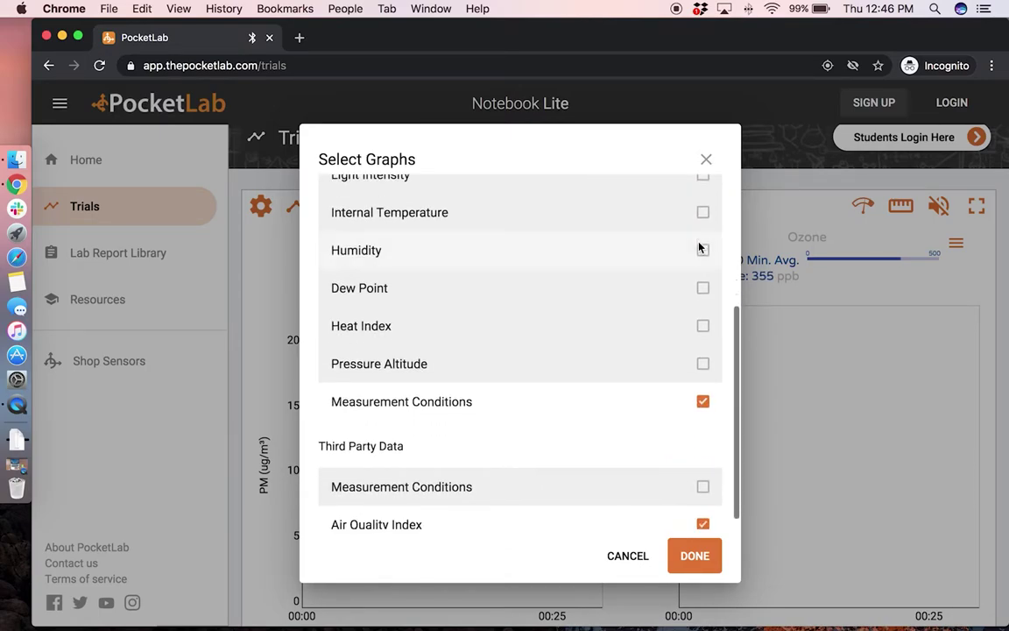
{"action": "scroll", "coordinate": [634, 240], "scroll_direction": "up", "scroll_amount": 4}
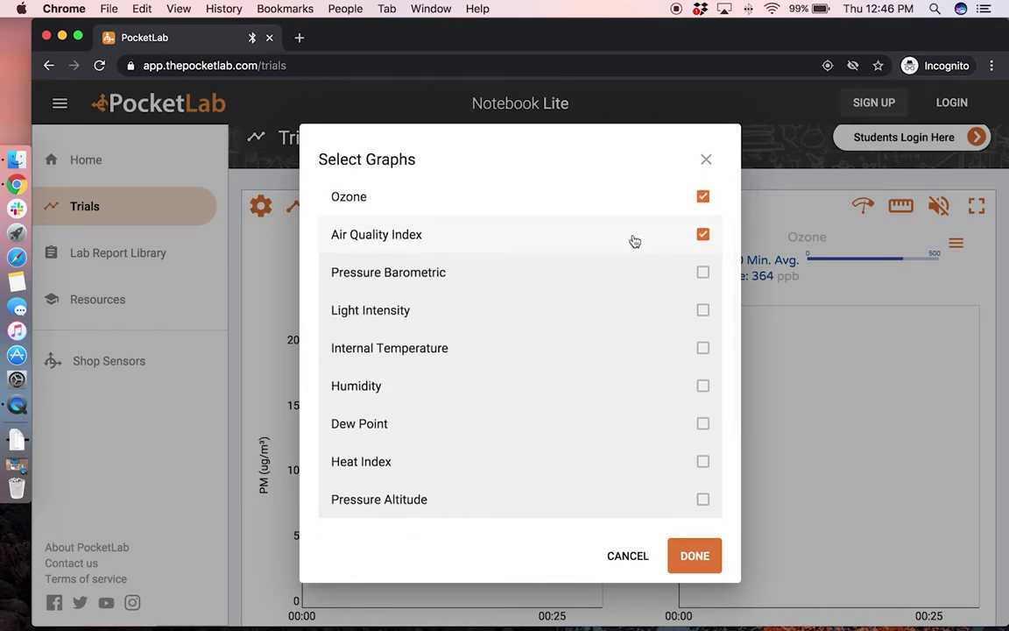
{"action": "scroll", "coordinate": [634, 240], "scroll_direction": "up", "scroll_amount": 2}
{"action": "scroll", "coordinate": [634, 240], "scroll_direction": "up", "scroll_amount": 1}
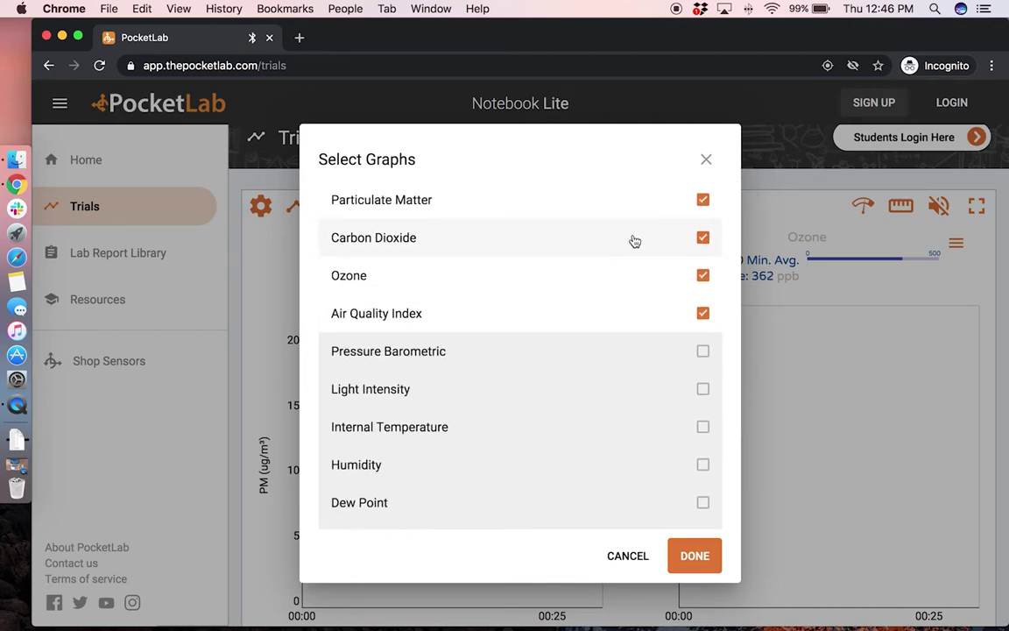
{"action": "left_click", "coordinate": [706, 558]}
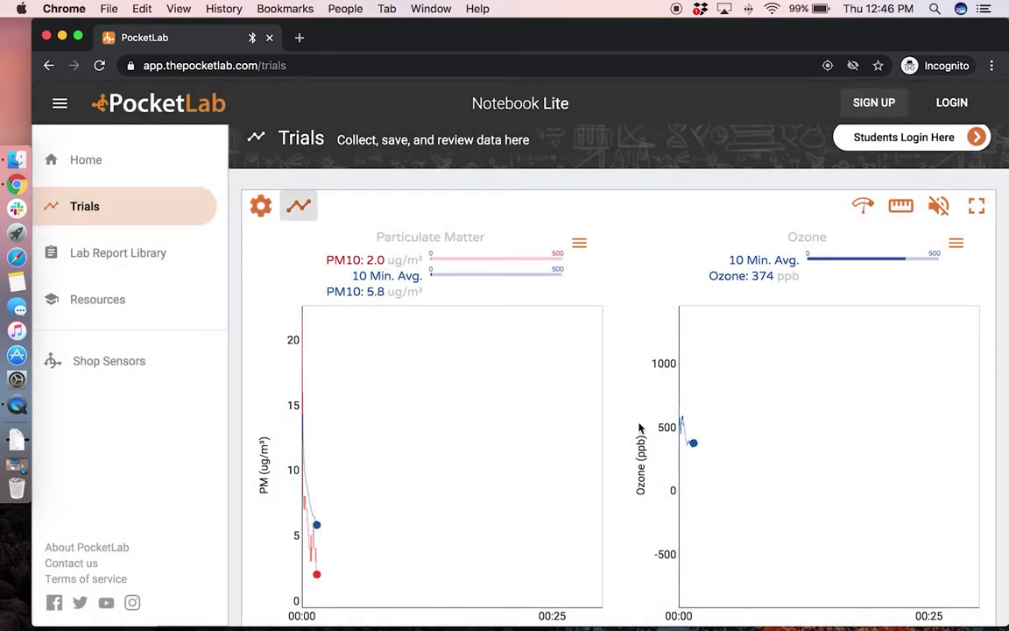
- Start recording a trial of the PL Air readings
{"action": "scroll", "coordinate": [640, 427], "scroll_direction": "down", "scroll_amount": 5}
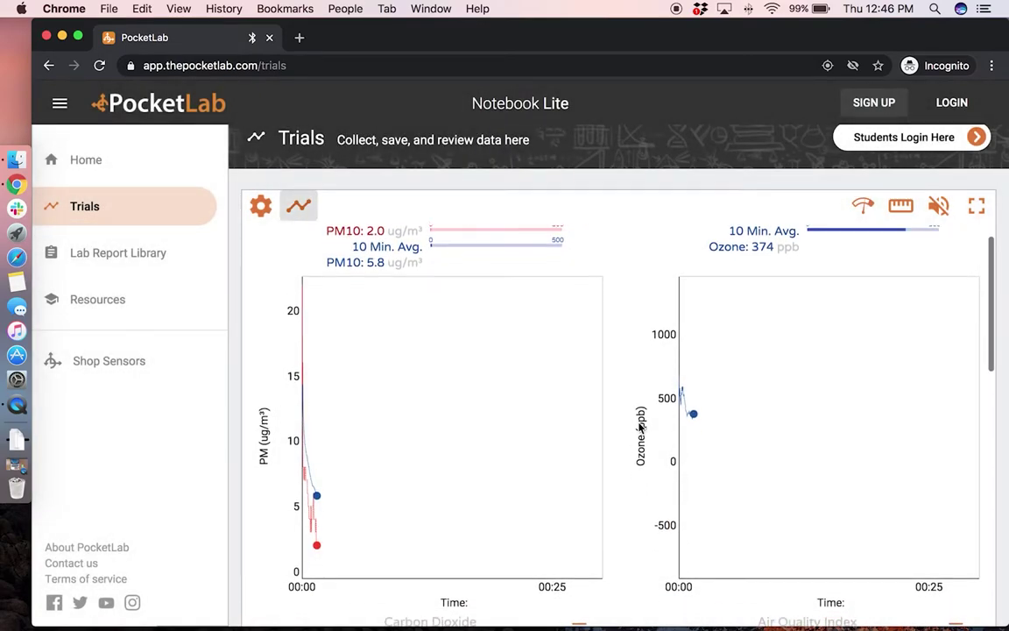
{"action": "scroll", "coordinate": [640, 428], "scroll_direction": "down", "scroll_amount": 7}
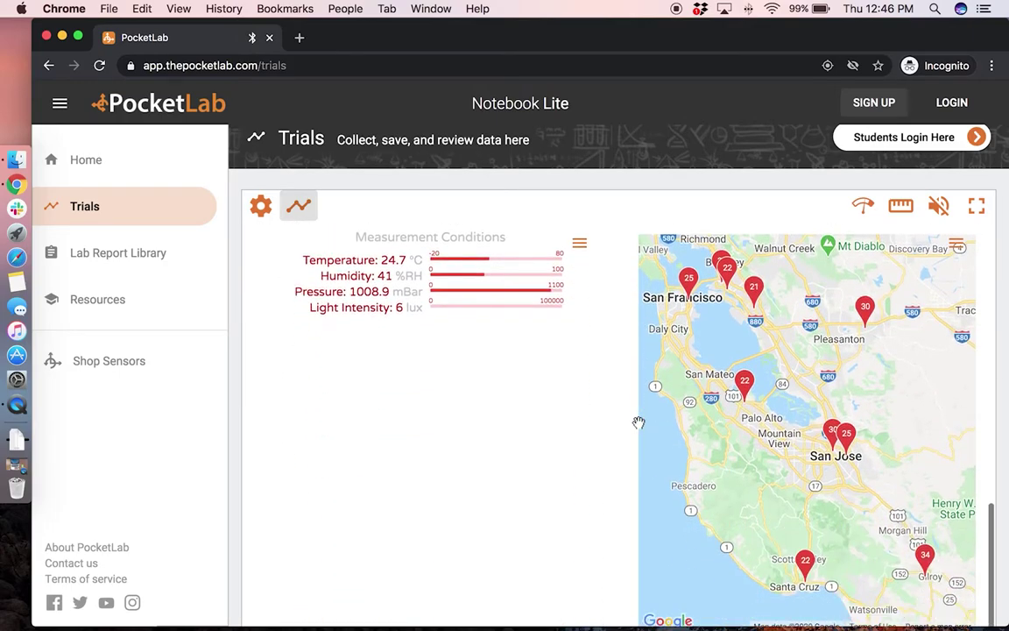
{"action": "left_click", "coordinate": [622, 569]}
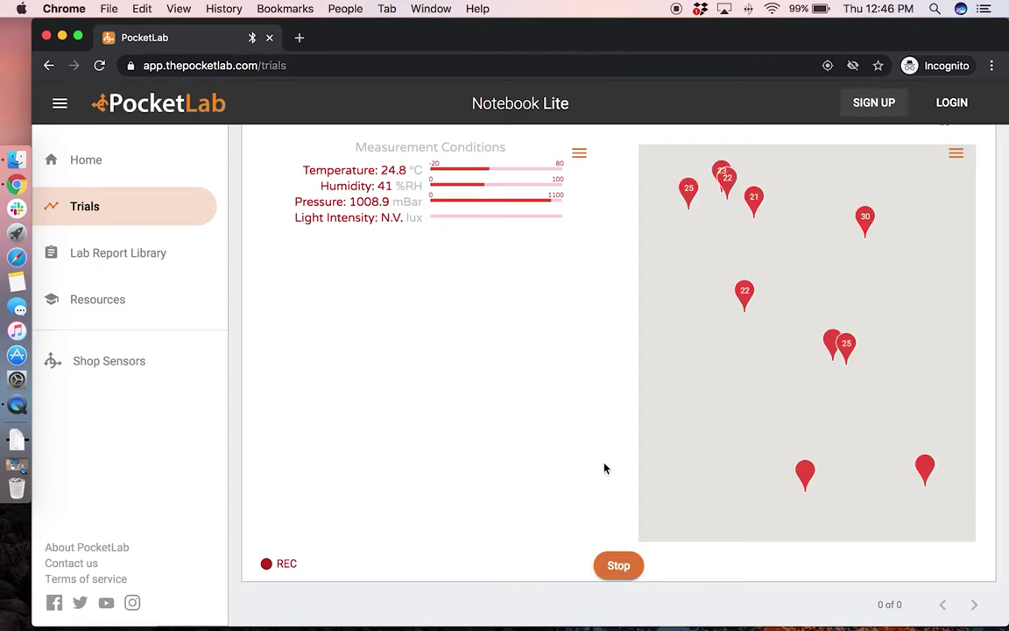
- Review the live PM, ozone, CO2 and AQI graphs, then stop the recording
{"action": "scroll", "coordinate": [604, 468], "scroll_direction": "up", "scroll_amount": 6}
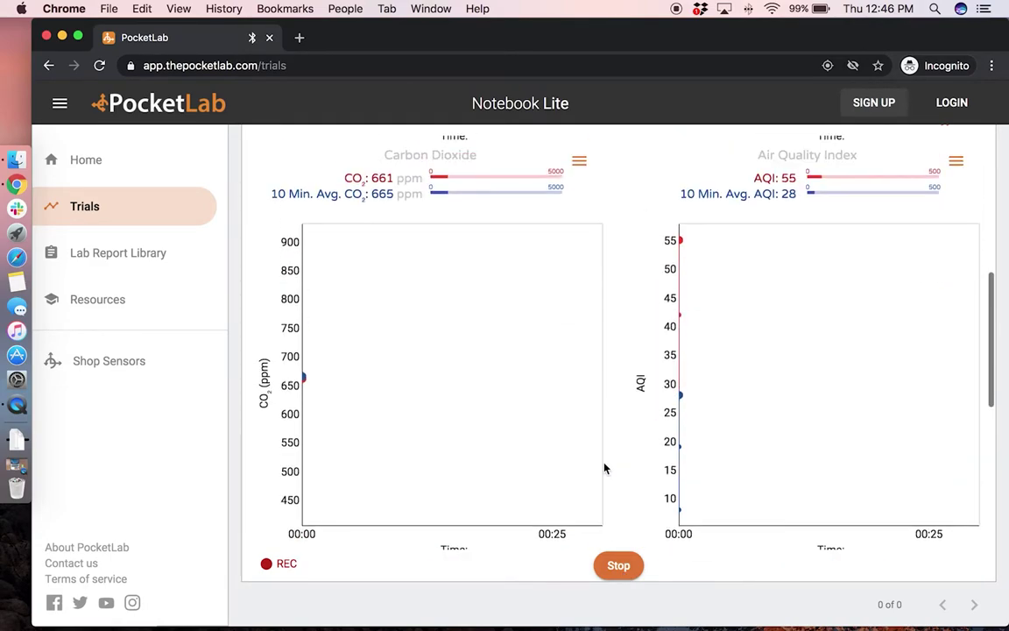
{"action": "scroll", "coordinate": [604, 469], "scroll_direction": "up", "scroll_amount": 5}
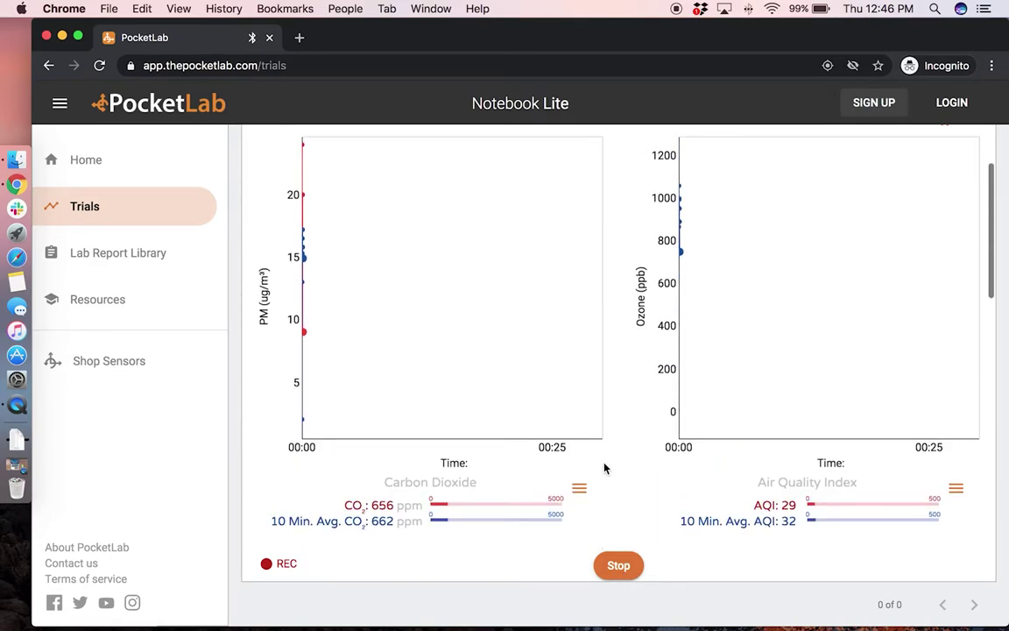
{"action": "scroll", "coordinate": [624, 410], "scroll_direction": "up", "scroll_amount": 1}
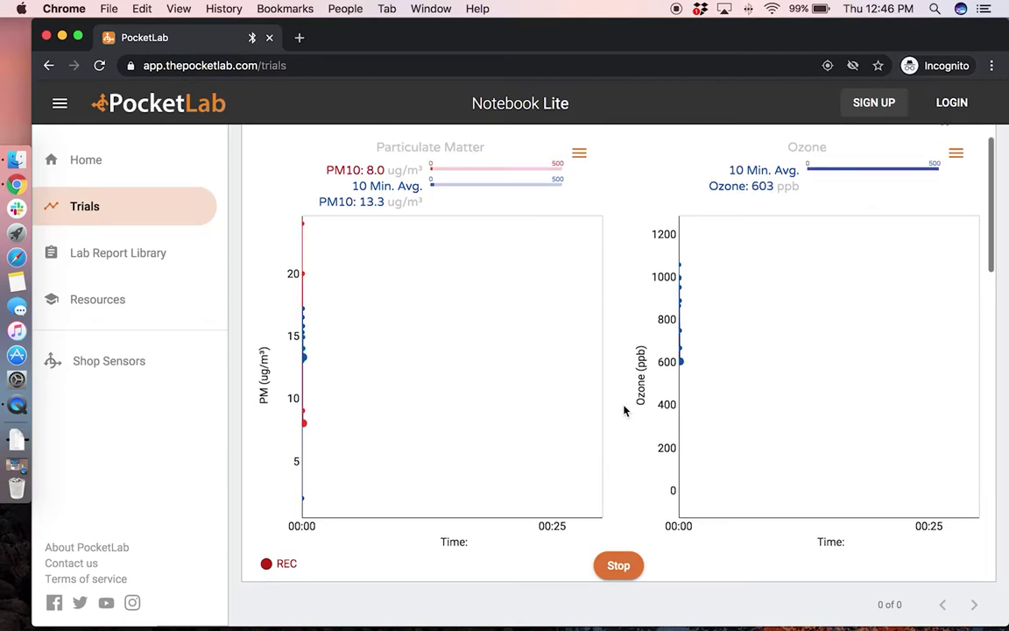
{"action": "scroll", "coordinate": [649, 209], "scroll_direction": "up", "scroll_amount": 2}
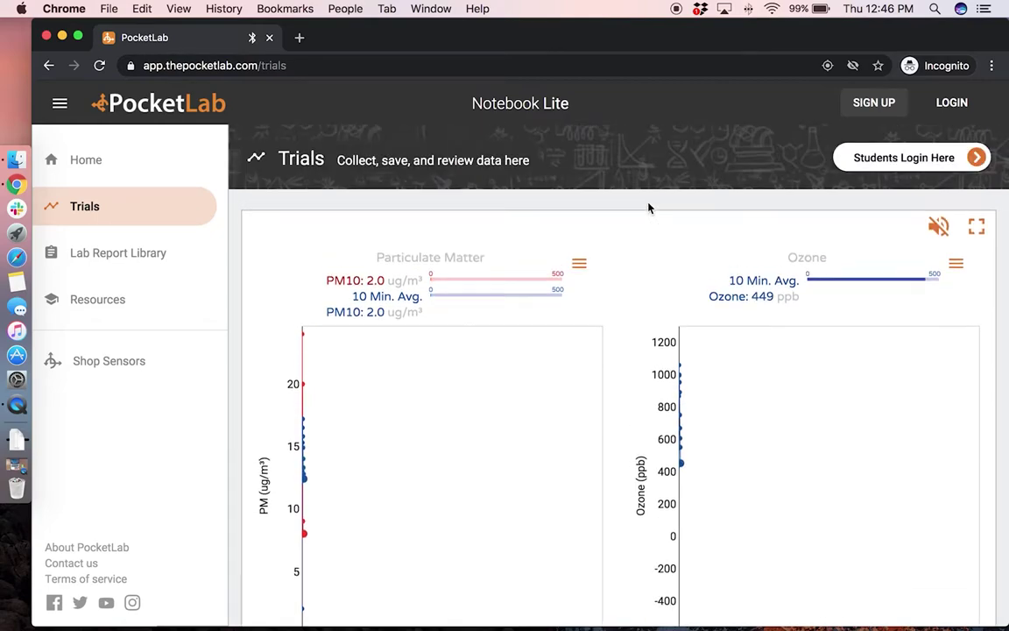
{"action": "scroll", "coordinate": [649, 208], "scroll_direction": "down", "scroll_amount": 2}
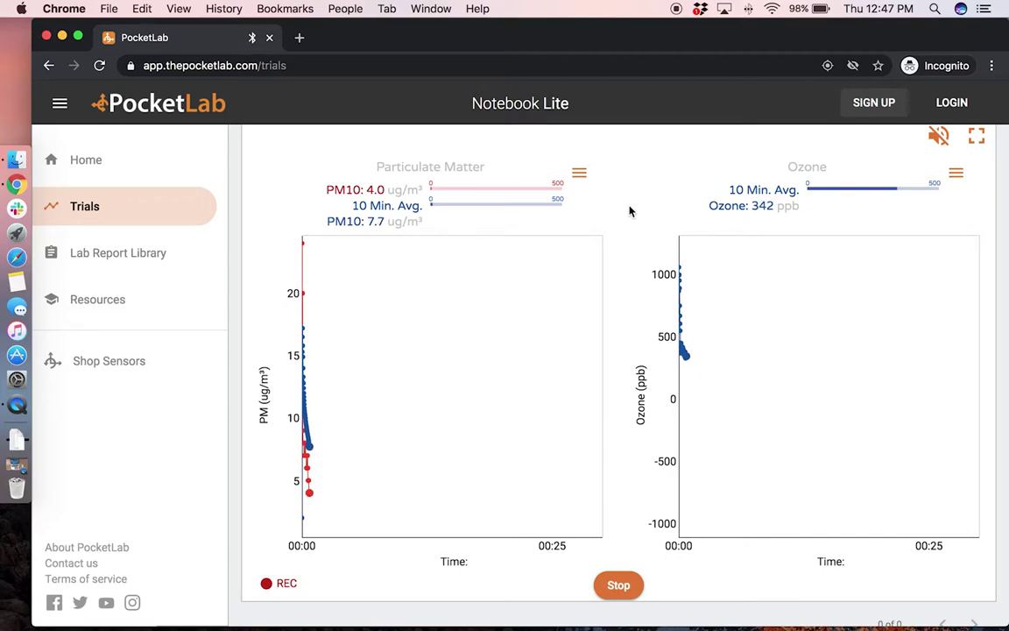
{"action": "scroll", "coordinate": [646, 203], "scroll_direction": "up", "scroll_amount": 2}
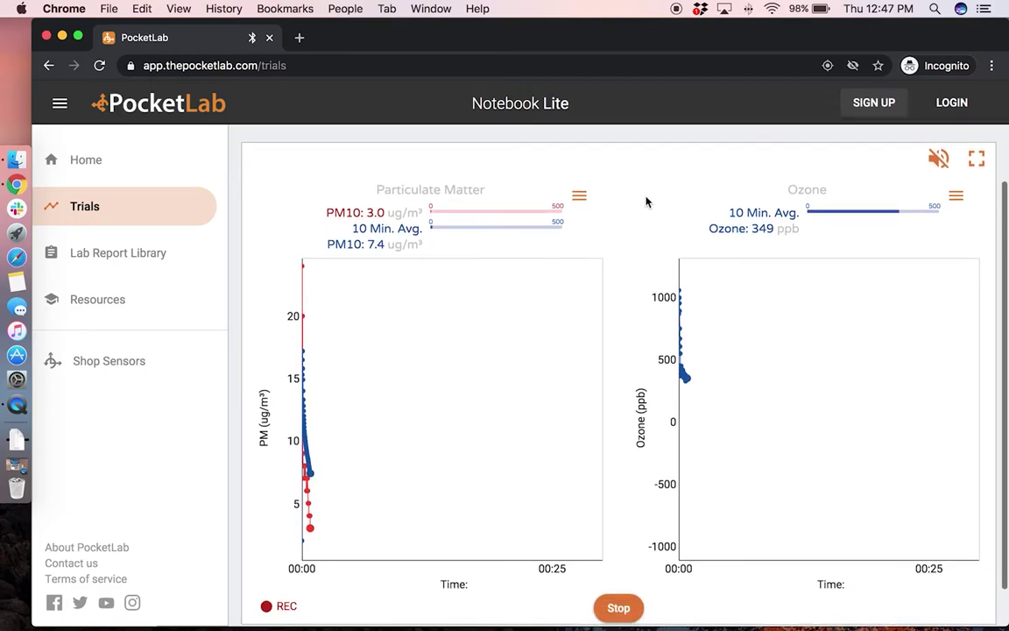
{"action": "scroll", "coordinate": [642, 248], "scroll_direction": "down", "scroll_amount": 3}
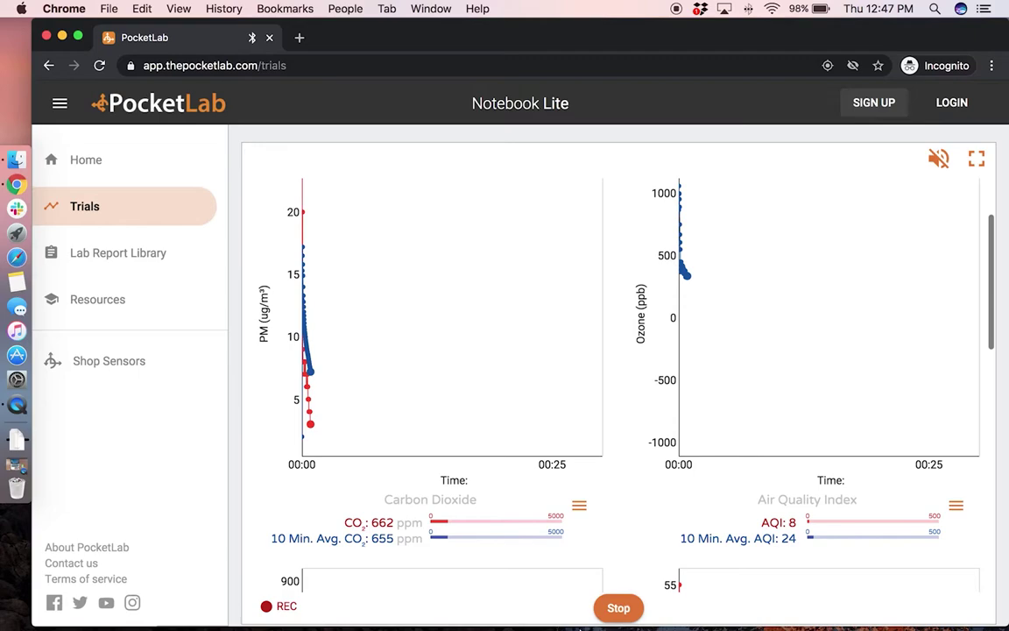
{"action": "left_click", "coordinate": [618, 608]}
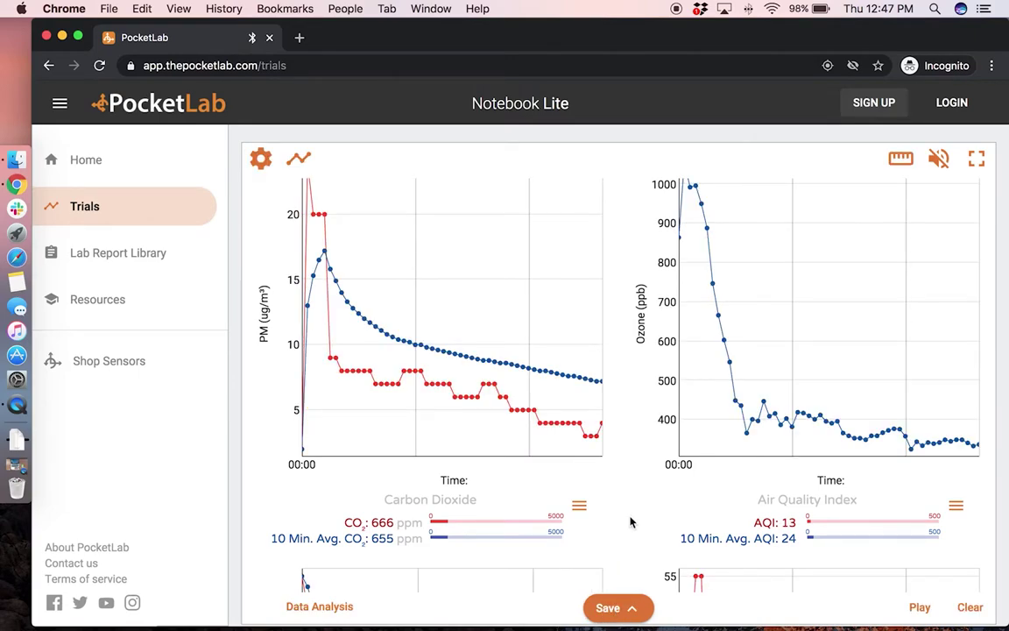
{"action": "scroll", "coordinate": [629, 522], "scroll_direction": "up", "scroll_amount": 3}
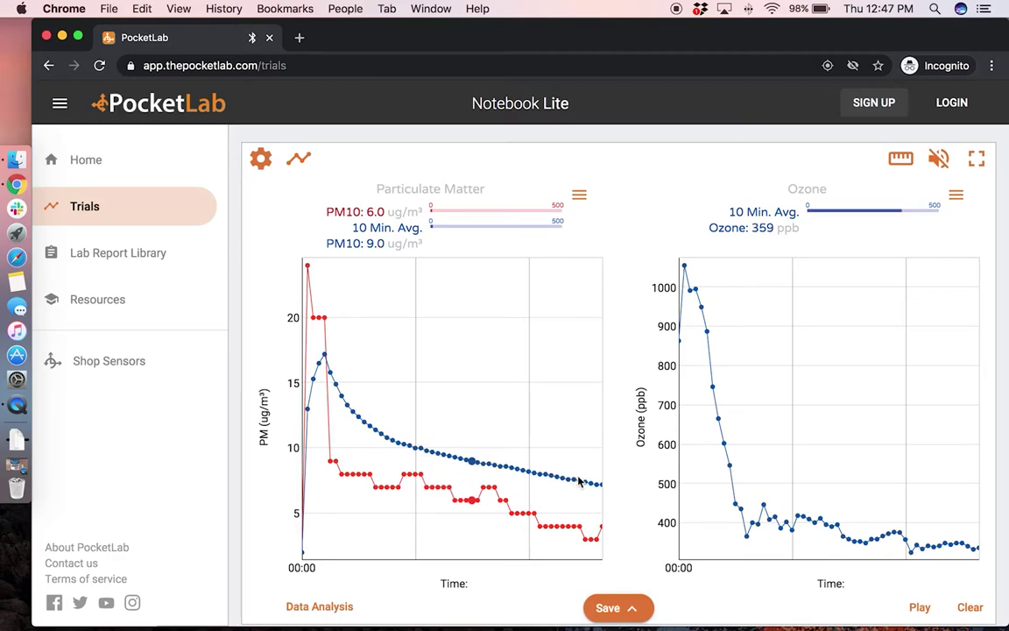
{"action": "scroll", "coordinate": [624, 493], "scroll_direction": "down", "scroll_amount": 10}
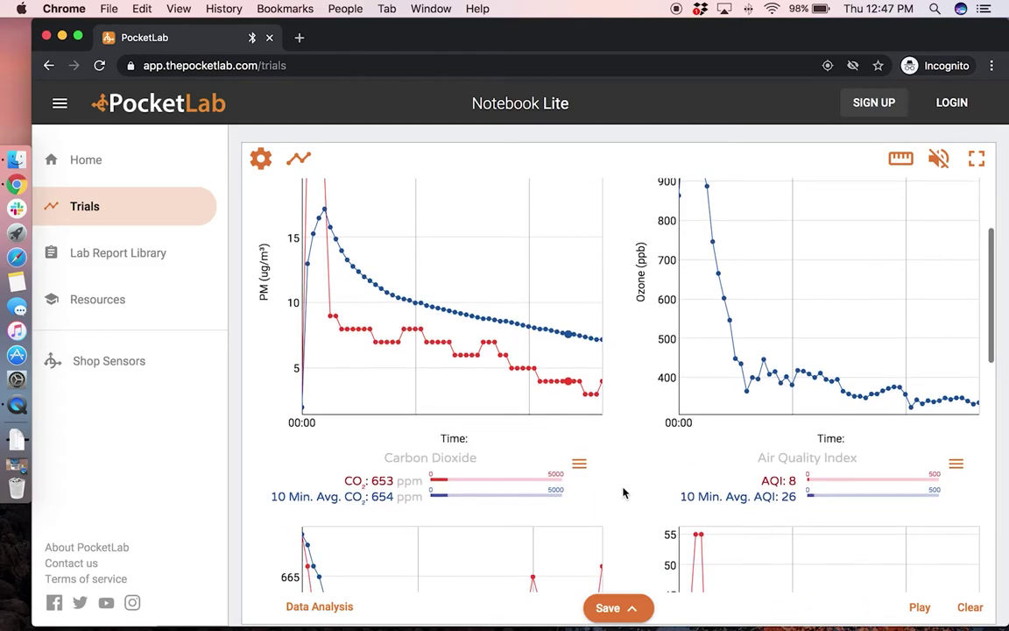
{"action": "scroll", "coordinate": [624, 493], "scroll_direction": "down", "scroll_amount": 2}
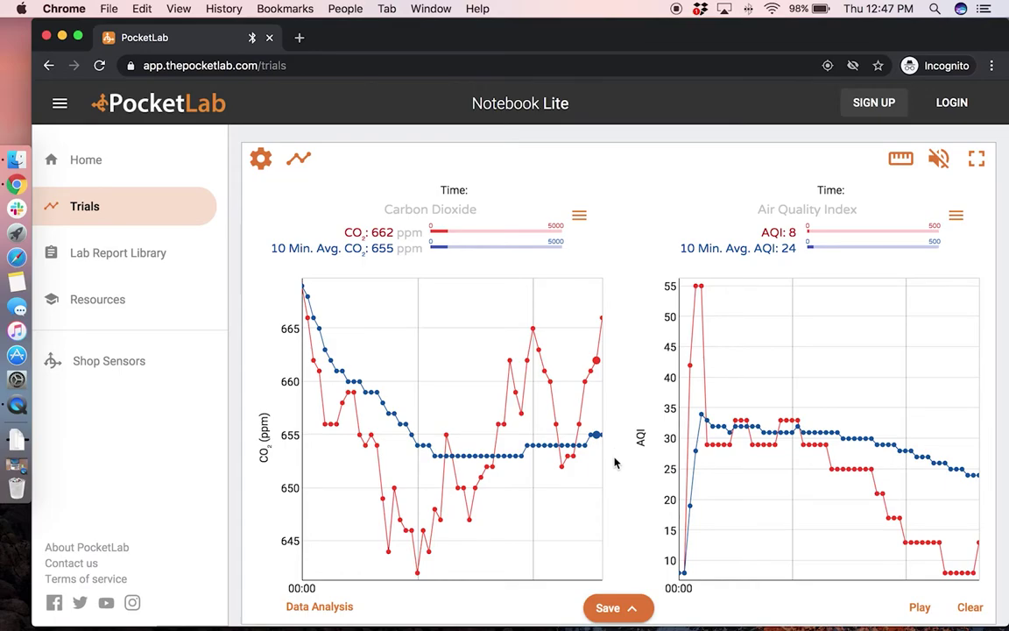
{"action": "scroll", "coordinate": [612, 473], "scroll_direction": "down", "scroll_amount": 4}
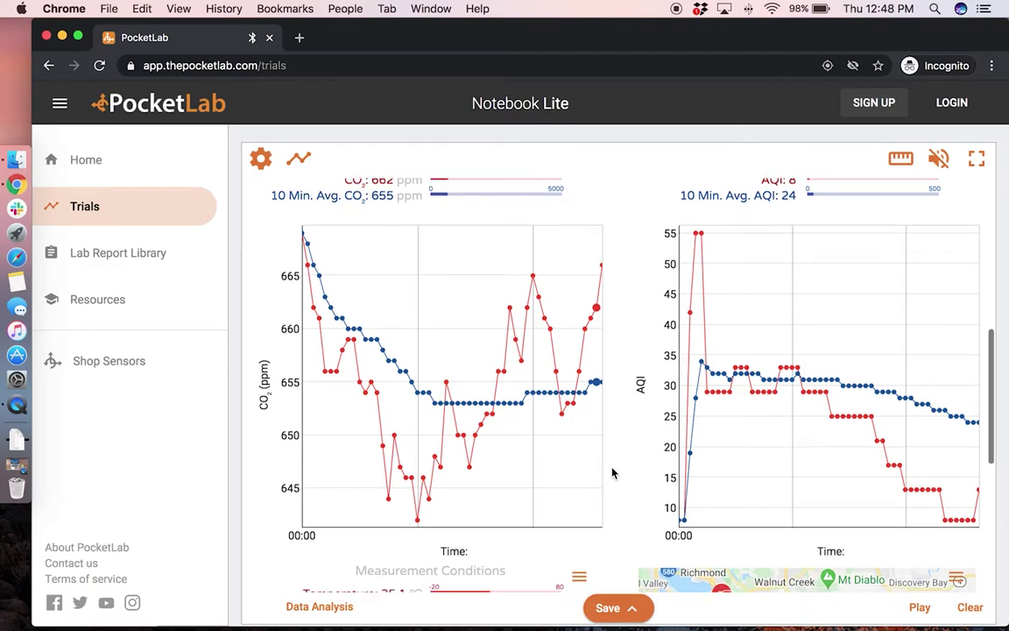
{"action": "scroll", "coordinate": [612, 473], "scroll_direction": "down", "scroll_amount": 5}
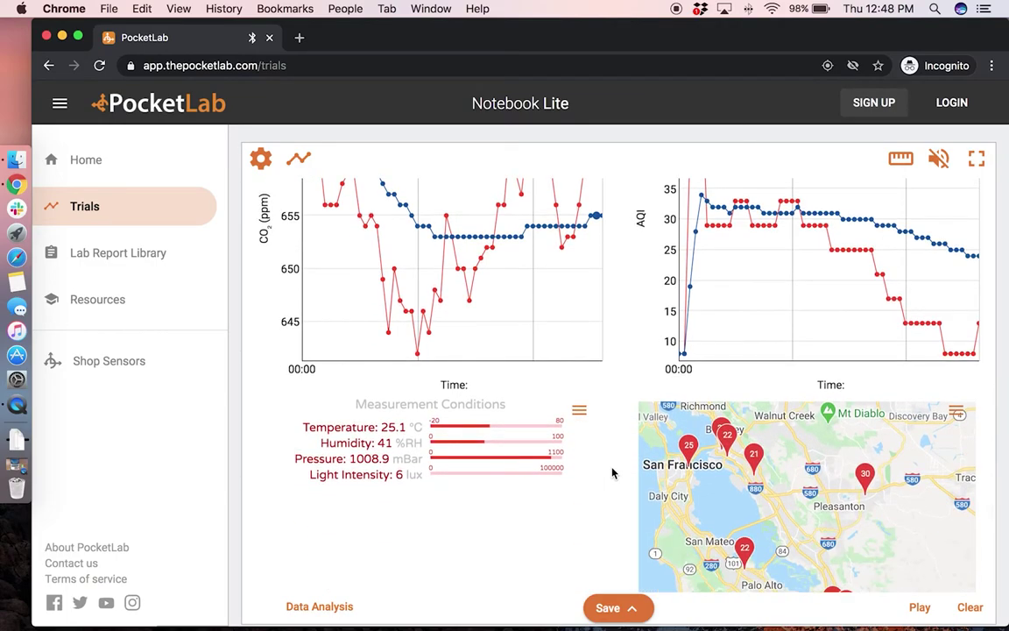
{"action": "scroll", "coordinate": [612, 473], "scroll_direction": "down", "scroll_amount": 5}
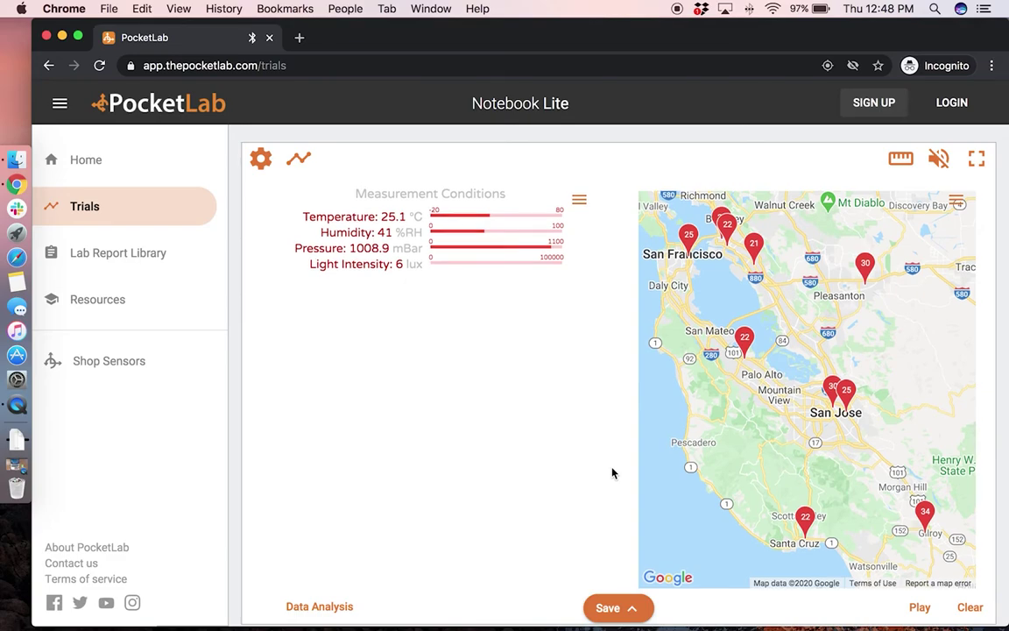
{"action": "scroll", "coordinate": [612, 473], "scroll_direction": "up", "scroll_amount": 9}
{"action": "scroll", "coordinate": [612, 473], "scroll_direction": "up", "scroll_amount": 15}
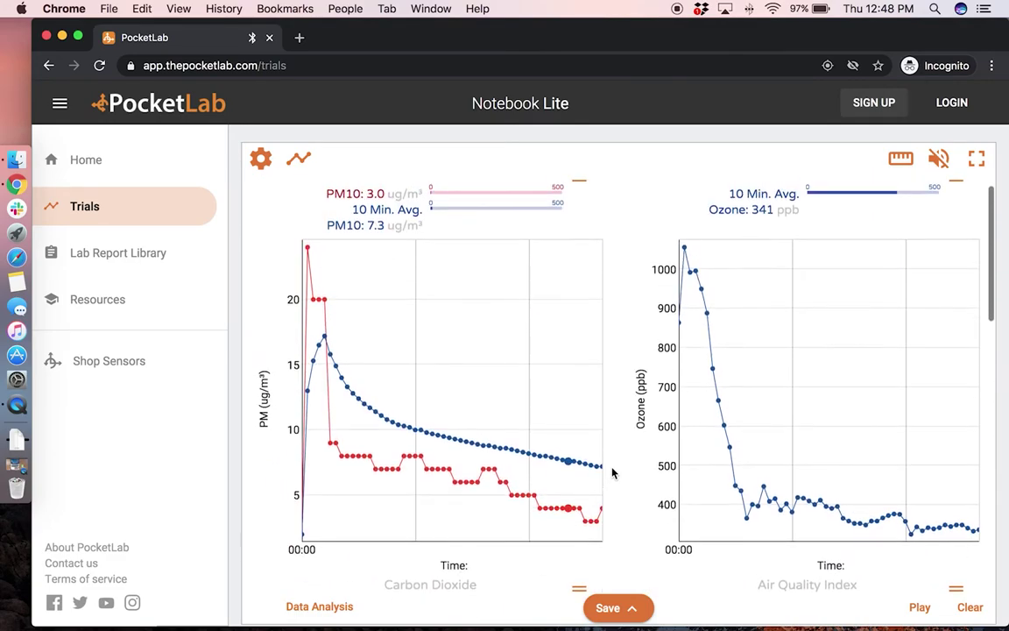
{"action": "left_click", "coordinate": [624, 607]}
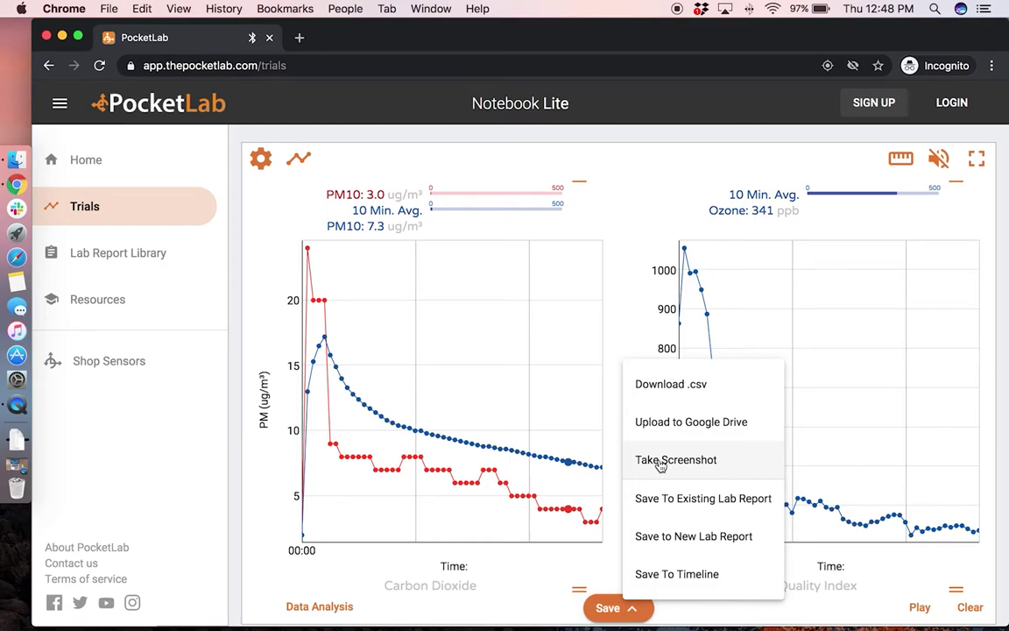
{"action": "left_click", "coordinate": [694, 618]}
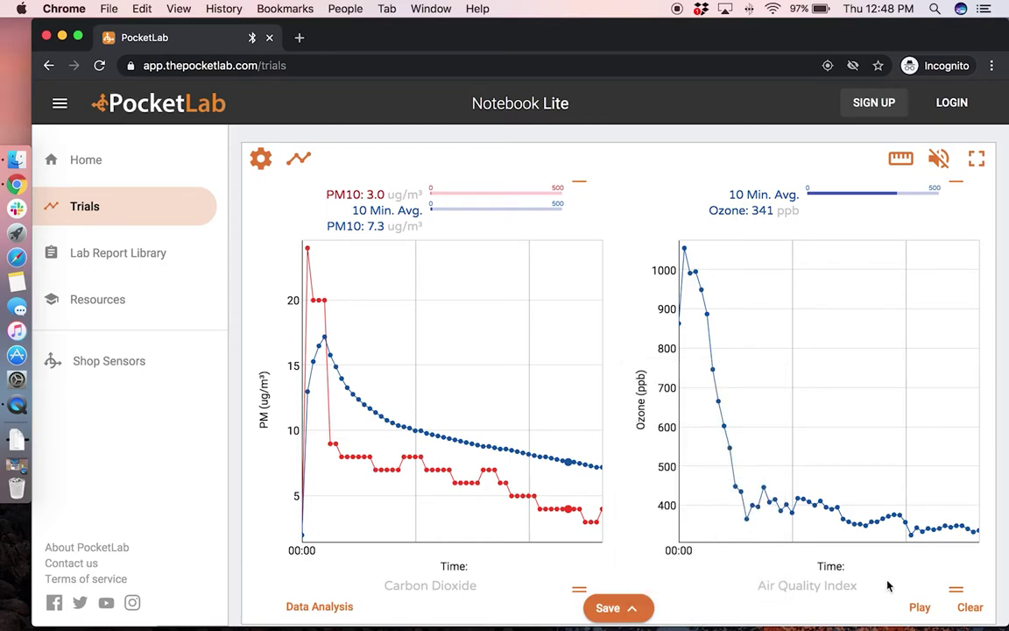
{"action": "left_click", "coordinate": [970, 607]}
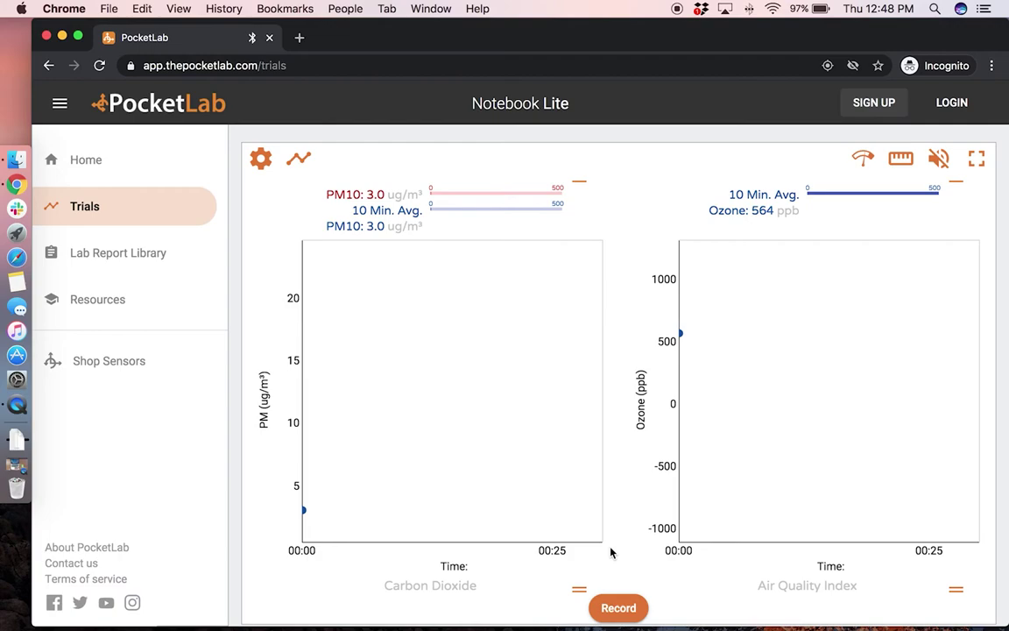
- Record a new trial and bring the live measurement conditions and map into view
{"action": "left_click", "coordinate": [614, 608]}
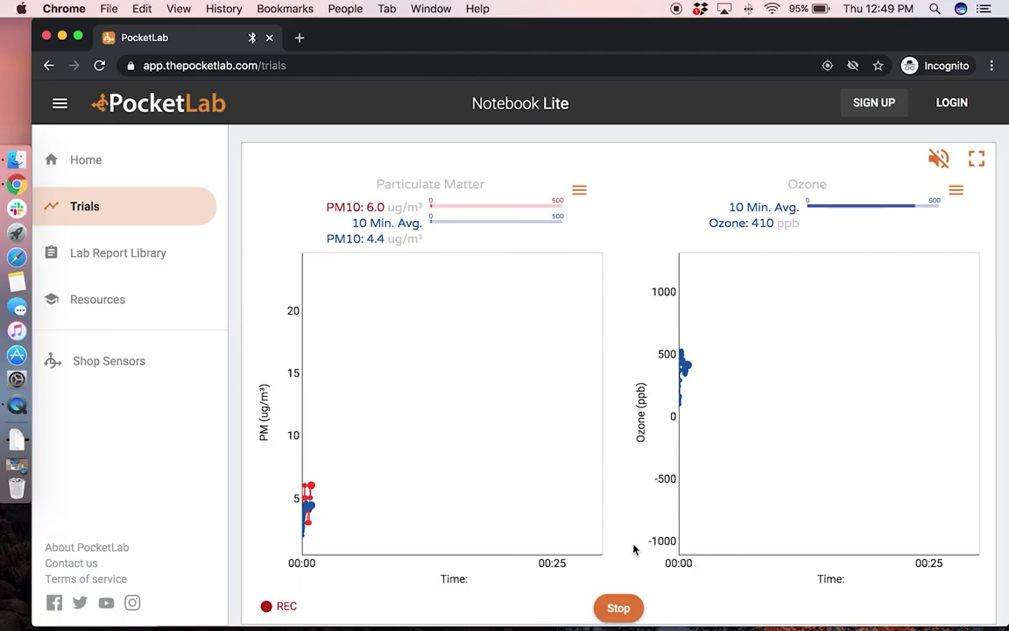
{"action": "scroll", "coordinate": [640, 559], "scroll_direction": "down", "scroll_amount": 10}
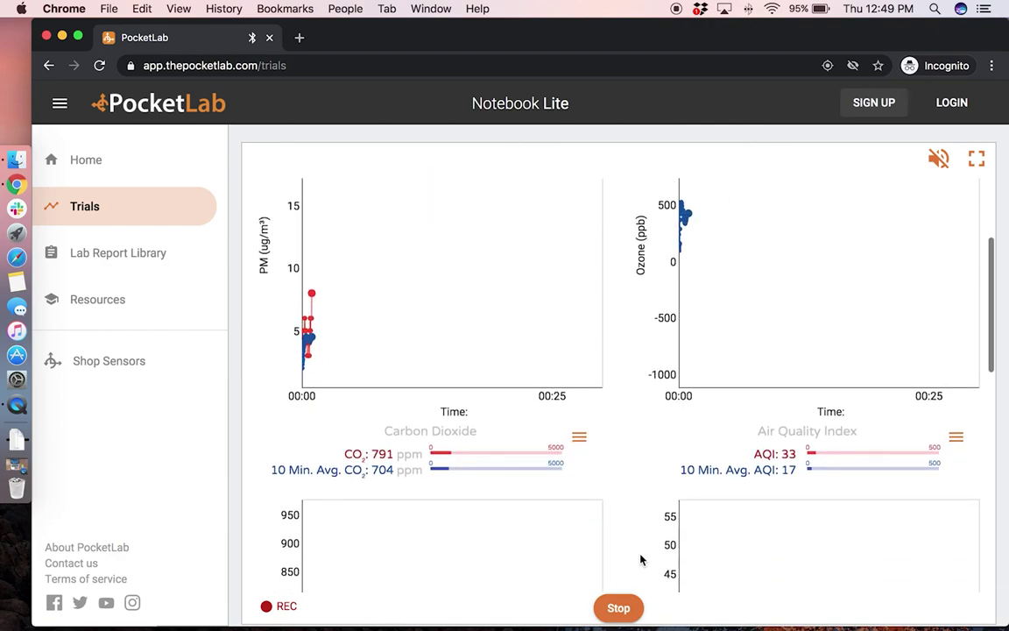
{"action": "scroll", "coordinate": [640, 559], "scroll_direction": "down", "scroll_amount": 5}
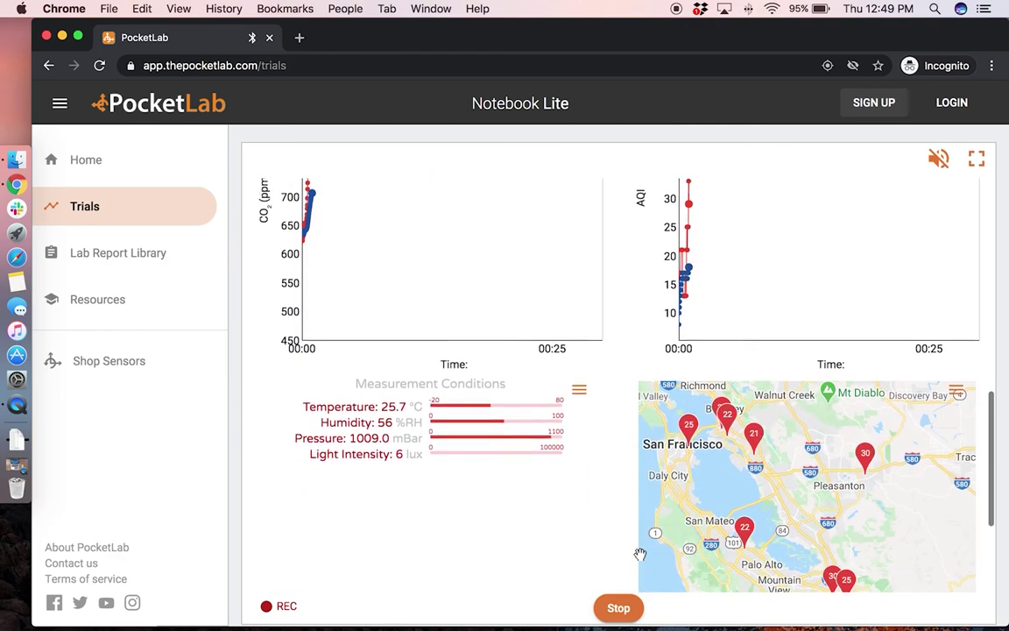
{"action": "scroll", "coordinate": [640, 553], "scroll_direction": "down", "scroll_amount": 2}
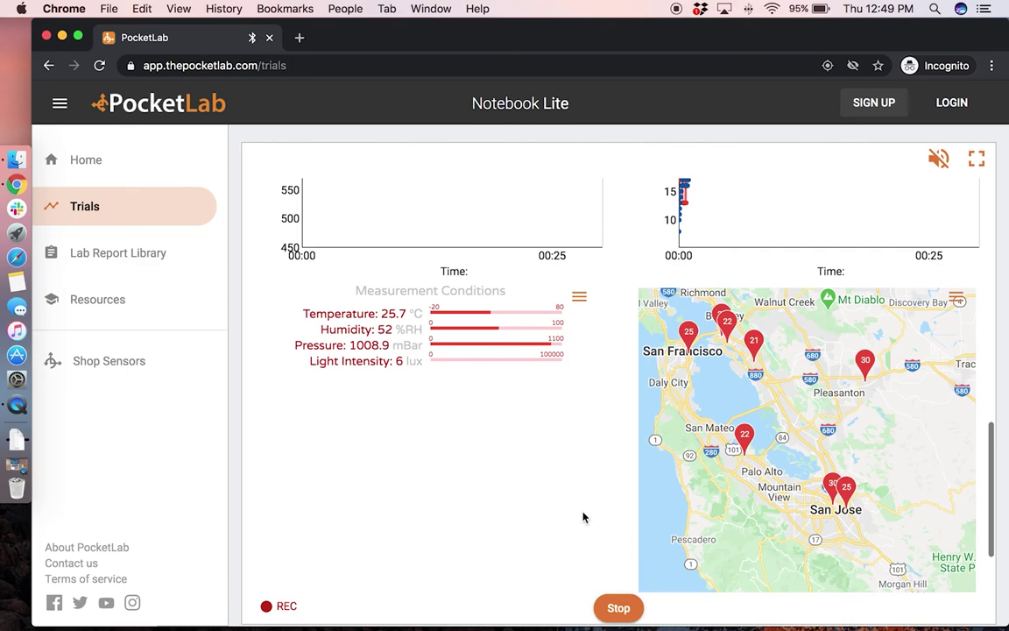